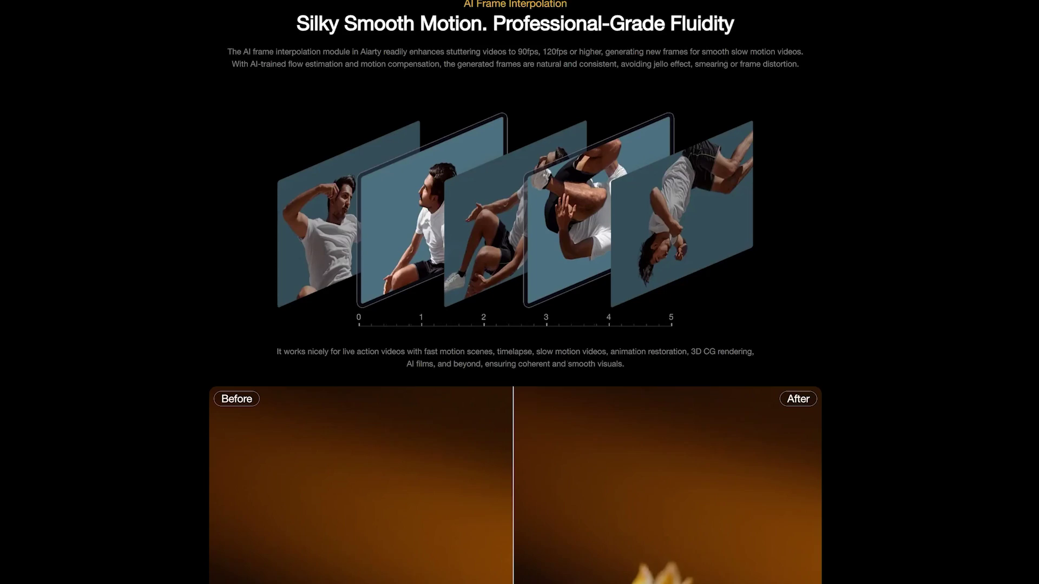
Download the Aiarty Video Enhancer free trial from the website, then bring up the Start menu.
scroll(519, 292, down, 2)
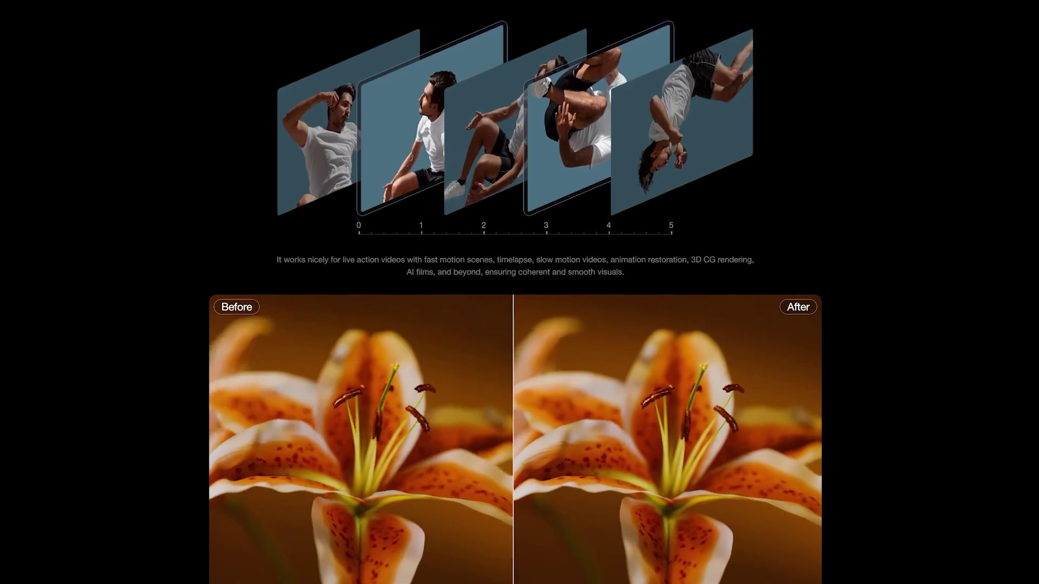
scroll(519, 292, down, 3)
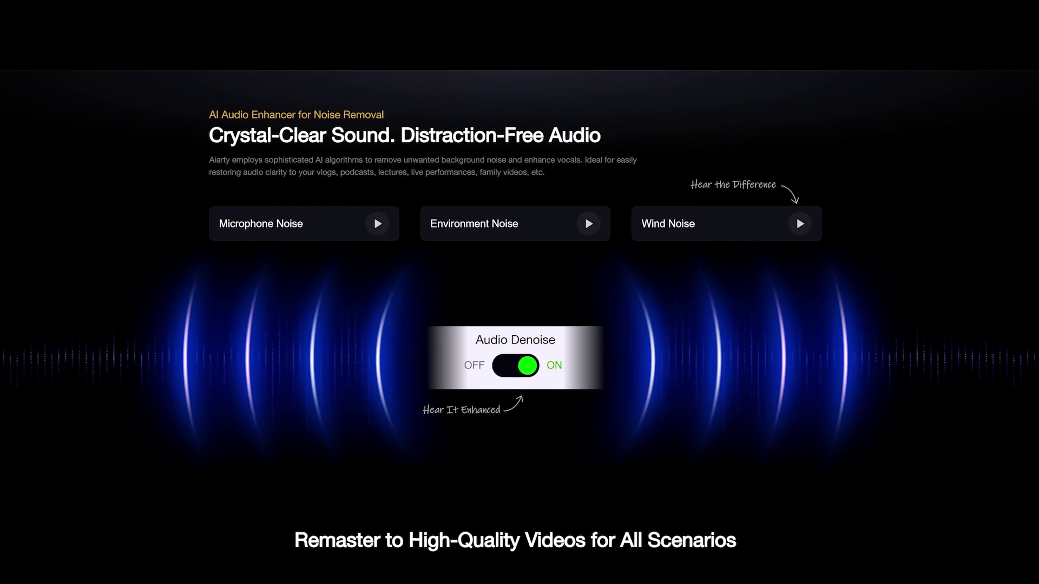
scroll(520, 292, down, 1)
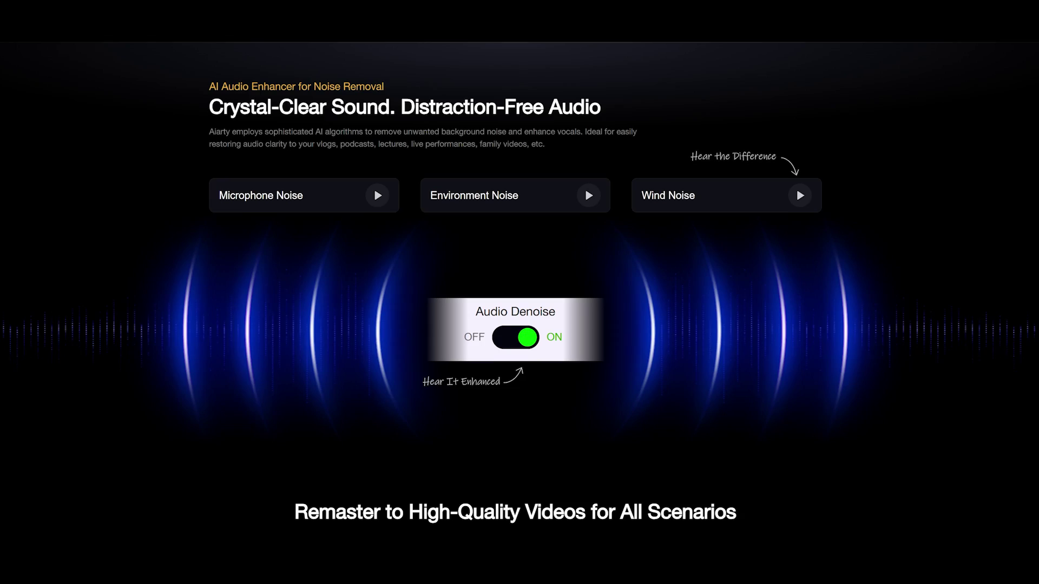
scroll(520, 293, down, 1)
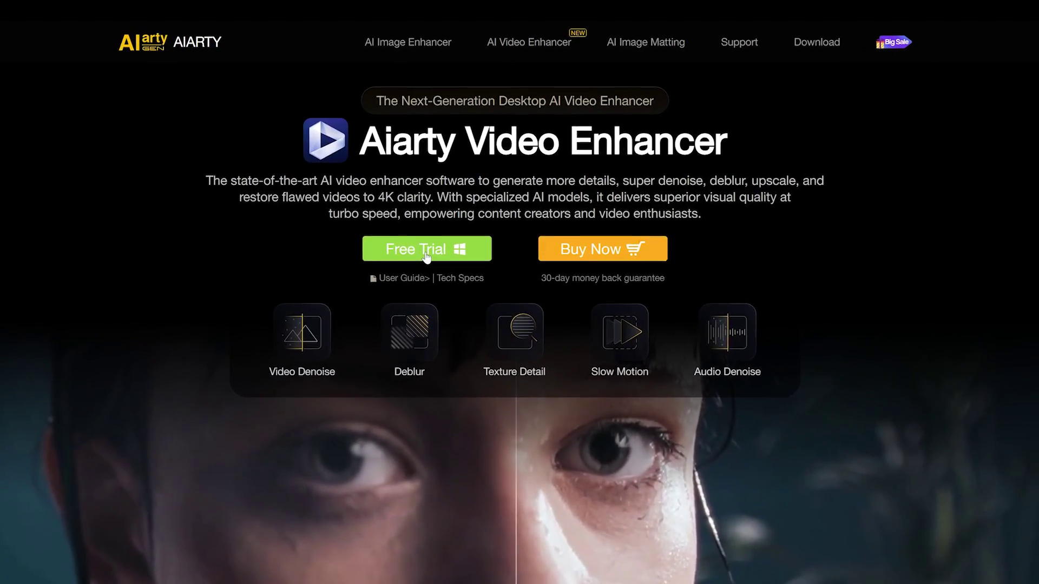
click(427, 258)
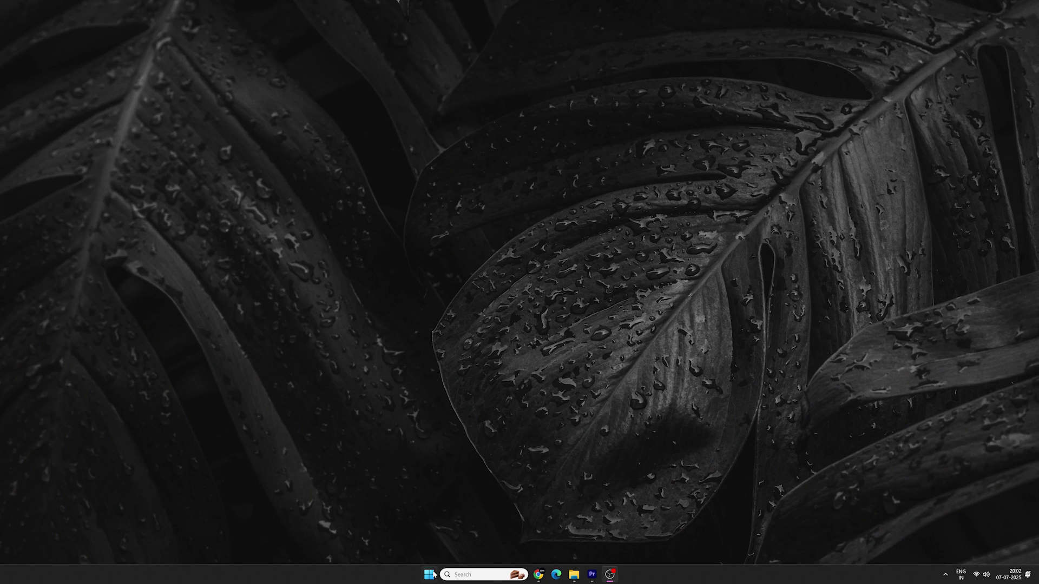
click(431, 576)
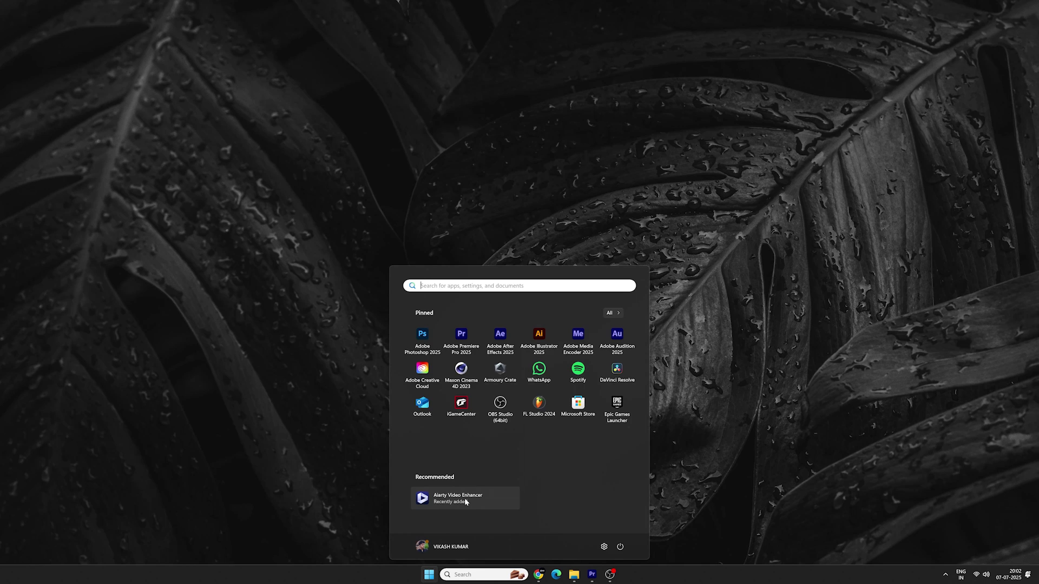
Launch Aiarty Video Enhancer from Recommended and open the Samples video folder.
click(466, 499)
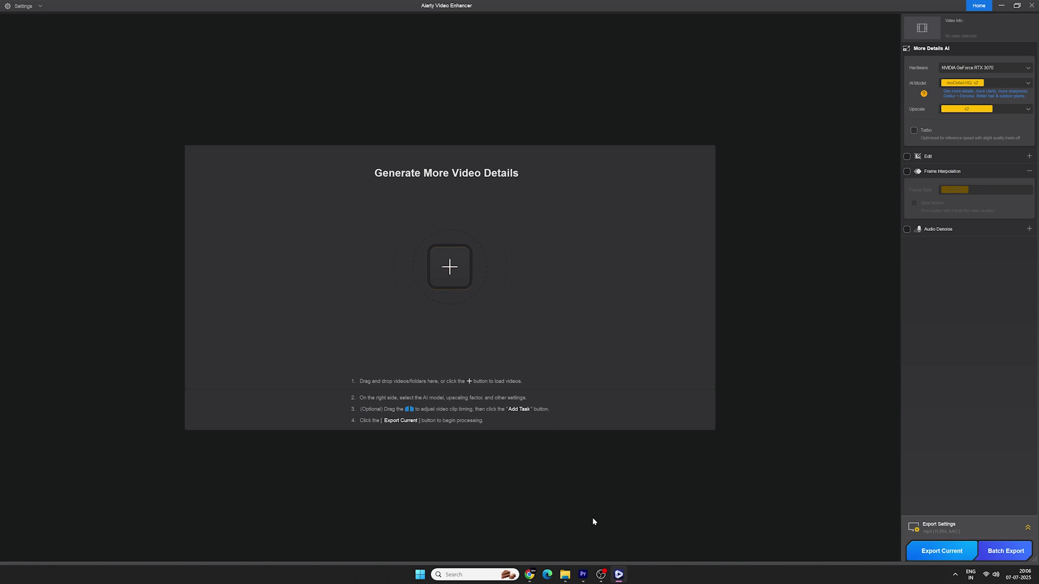
click(567, 576)
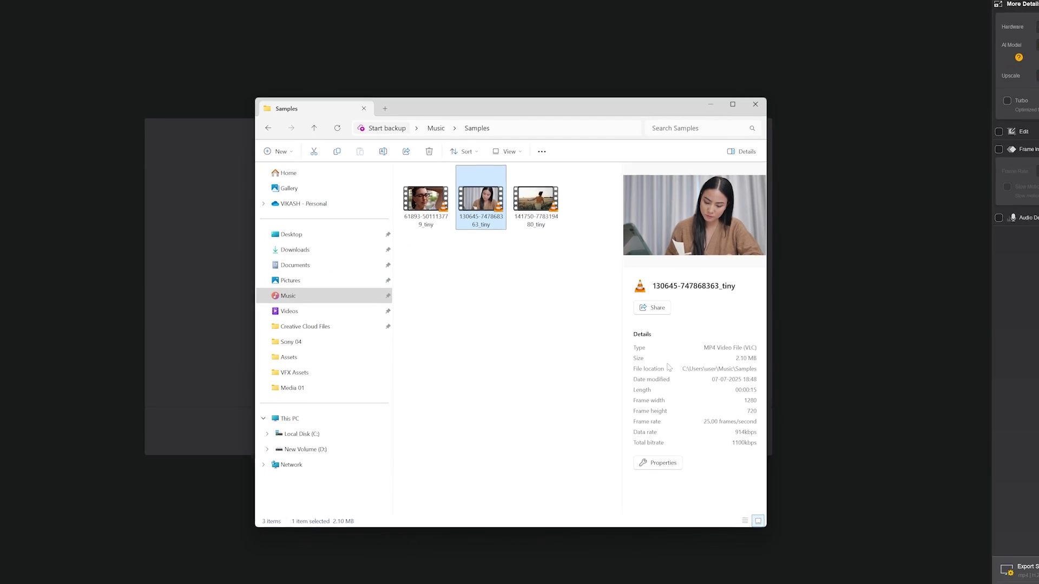
Load the woman-reading clip and compare its original and enhanced views with the split divider.
drag(488, 190, 247, 253)
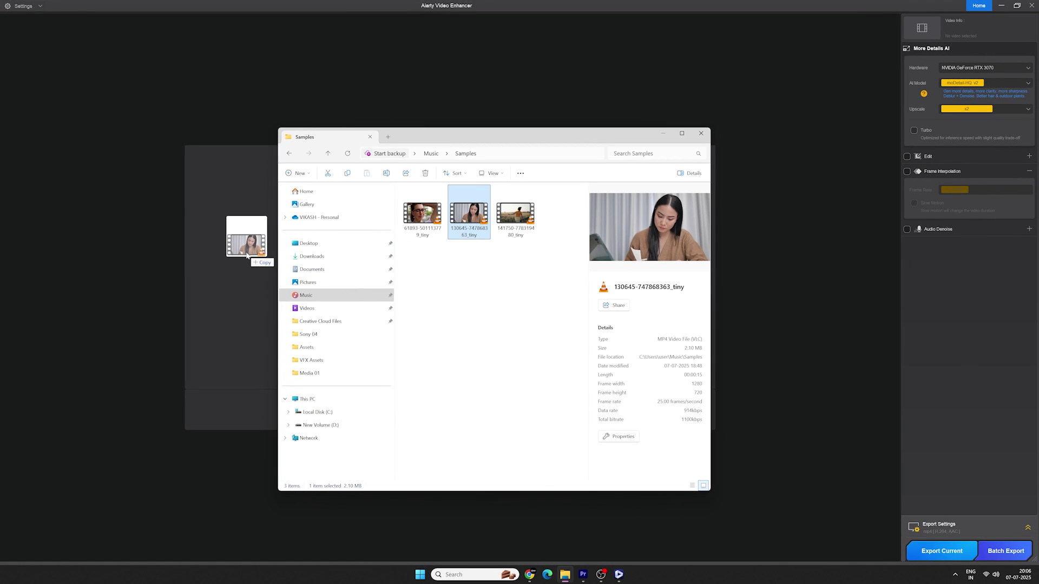
click(664, 135)
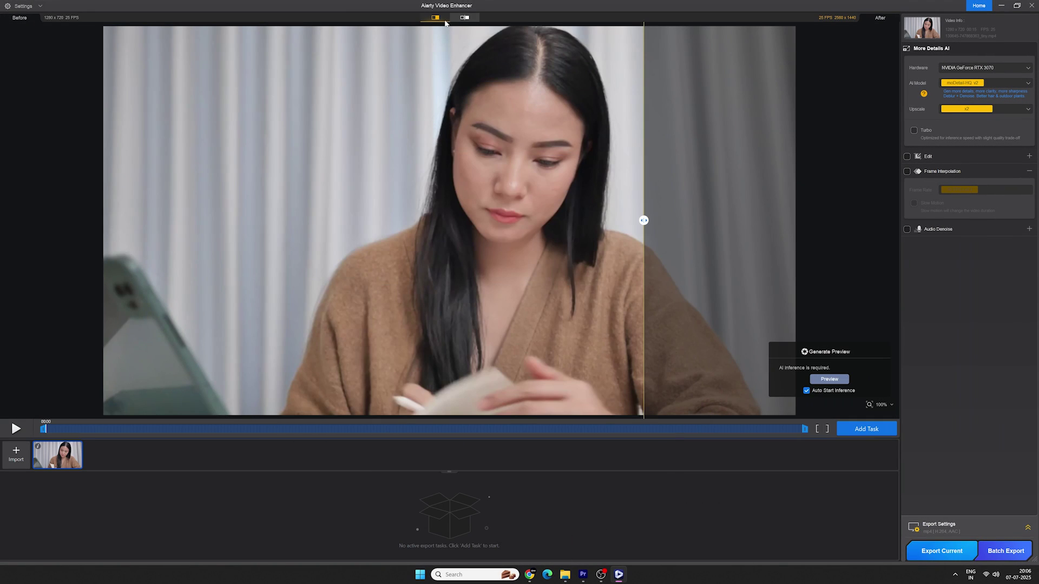
click(465, 18)
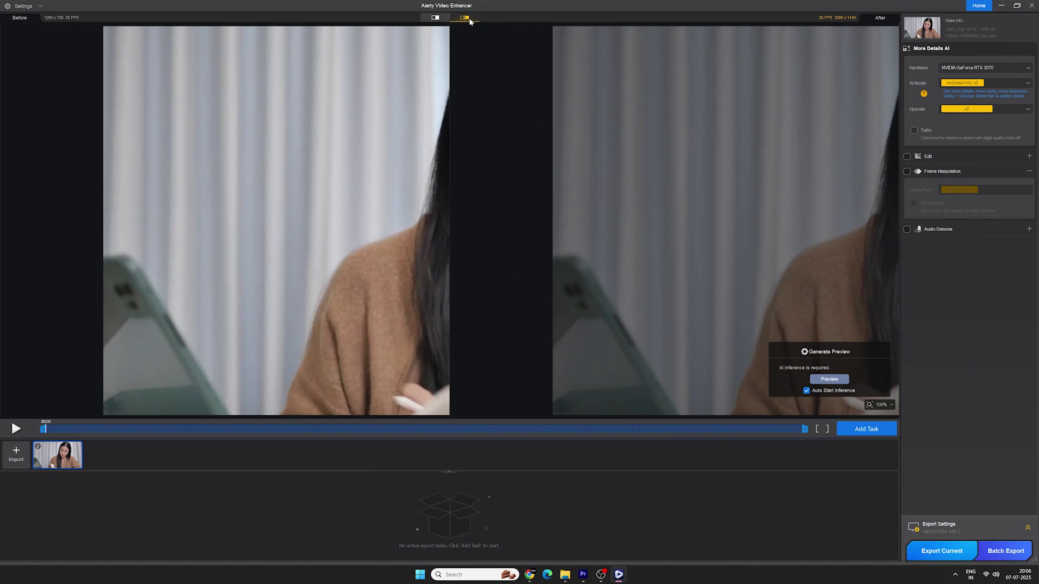
click(435, 17)
mouse_move(644, 219)
mouse_down()
mouse_move(234, 218)
mouse_move(654, 203)
mouse_move(229, 221)
mouse_move(637, 220)
mouse_up()
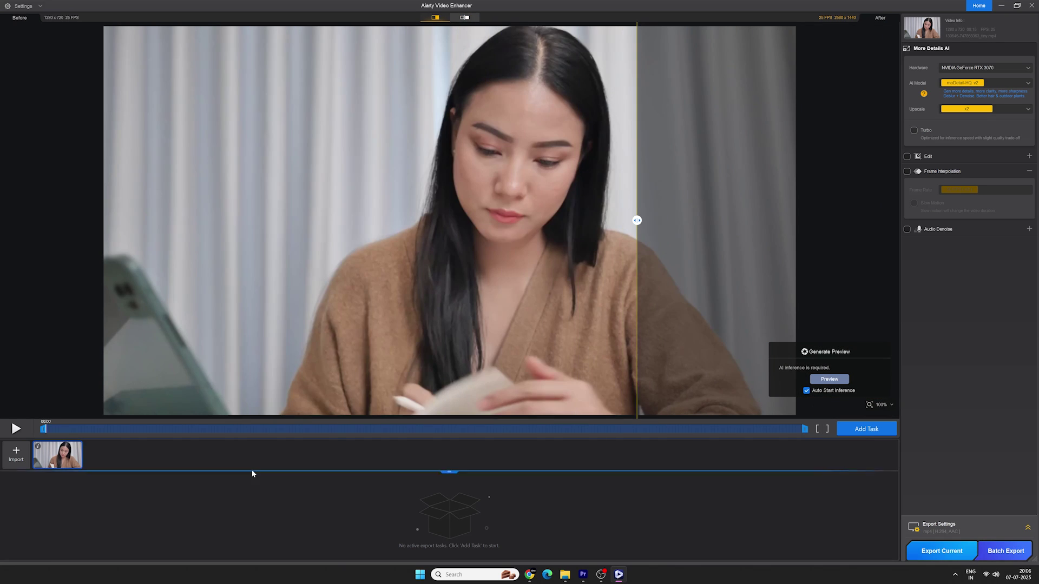
Trim the clip range to start near 00:03 and end earlier, previewing around 00:08.
drag(44, 429, 228, 429)
drag(805, 429, 586, 430)
drag(228, 430, 188, 432)
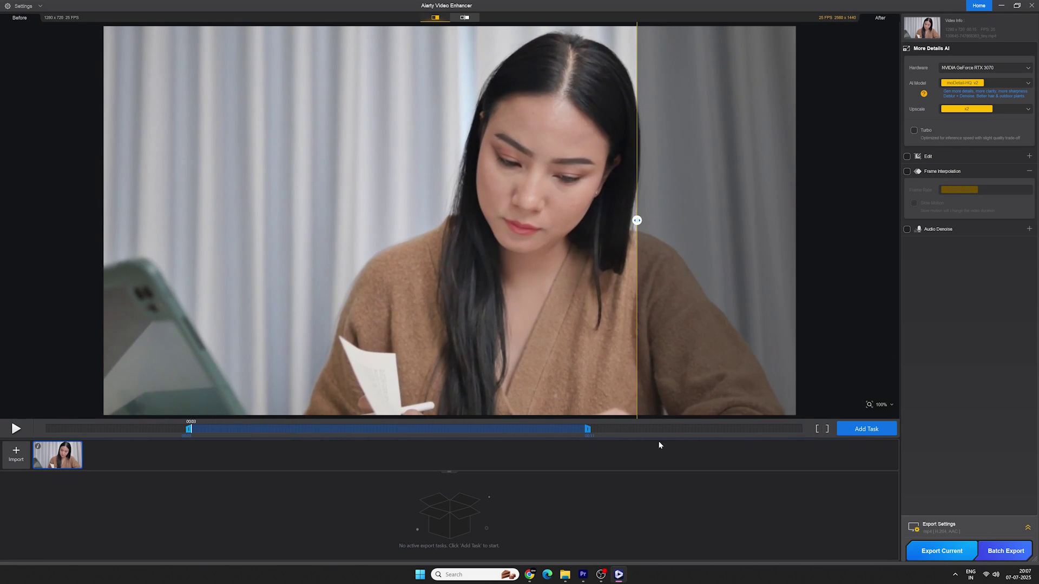
drag(588, 429, 614, 430)
click(438, 430)
drag(437, 432, 475, 432)
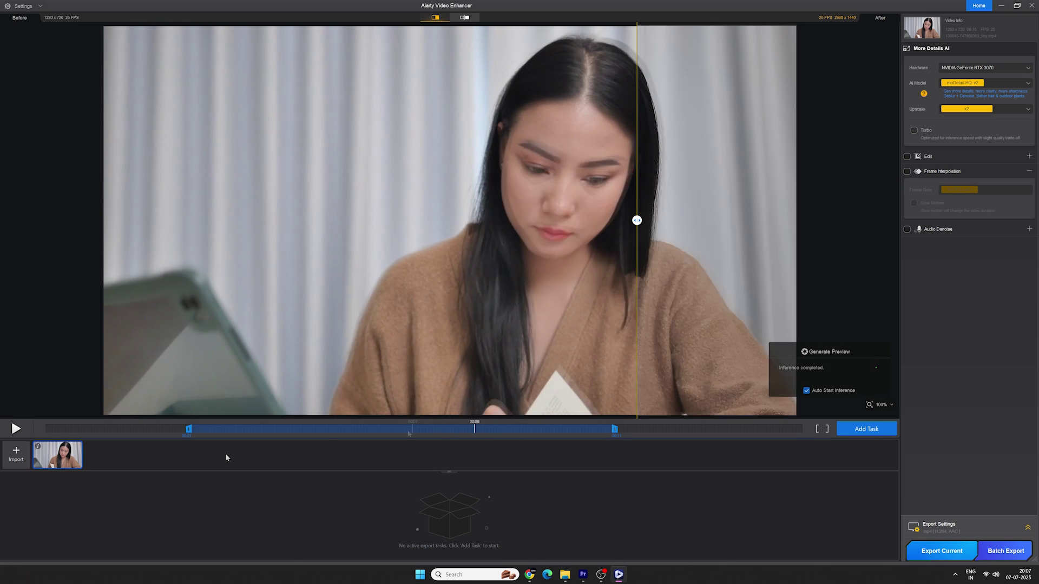
Import all three sample videos from the Samples folder as clips.
click(16, 455)
click(331, 195)
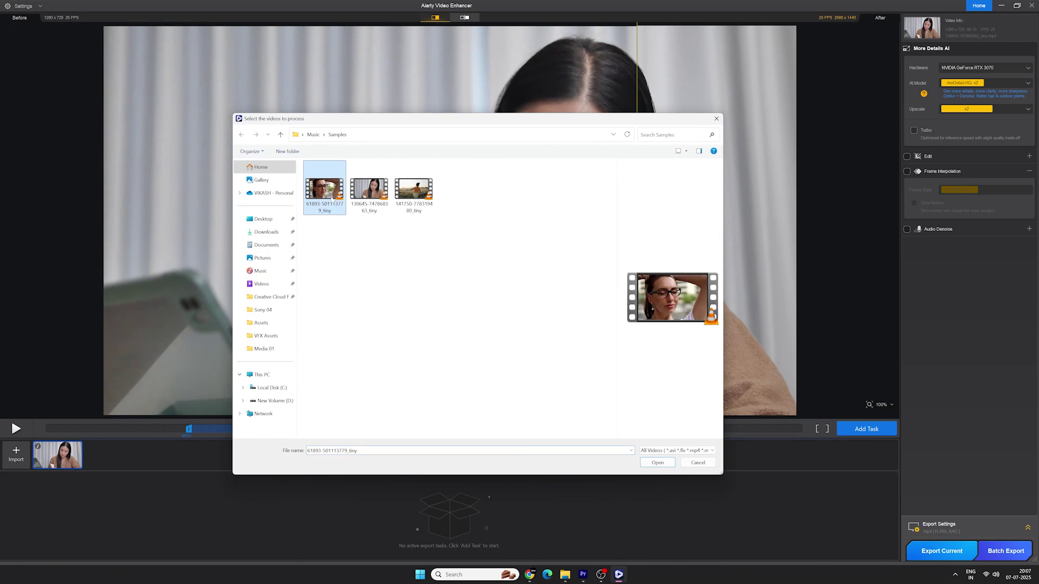
shift+click(414, 189)
click(656, 463)
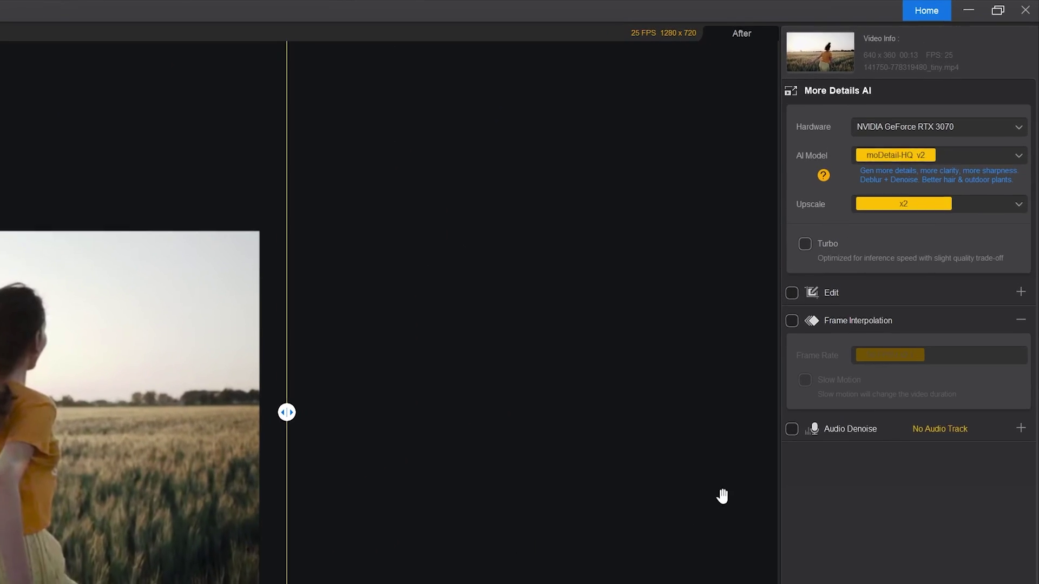
click(908, 137)
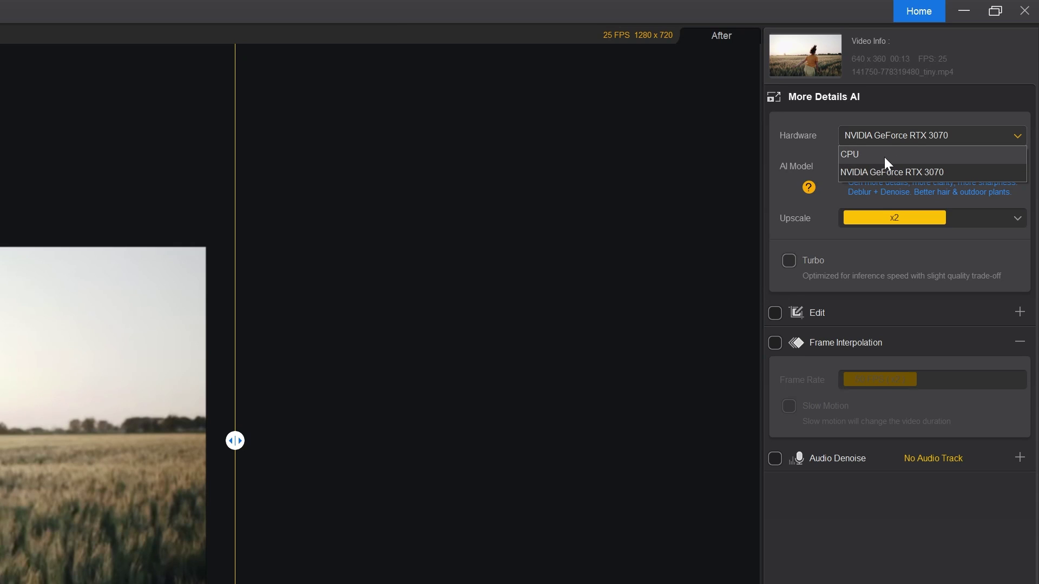
click(826, 125)
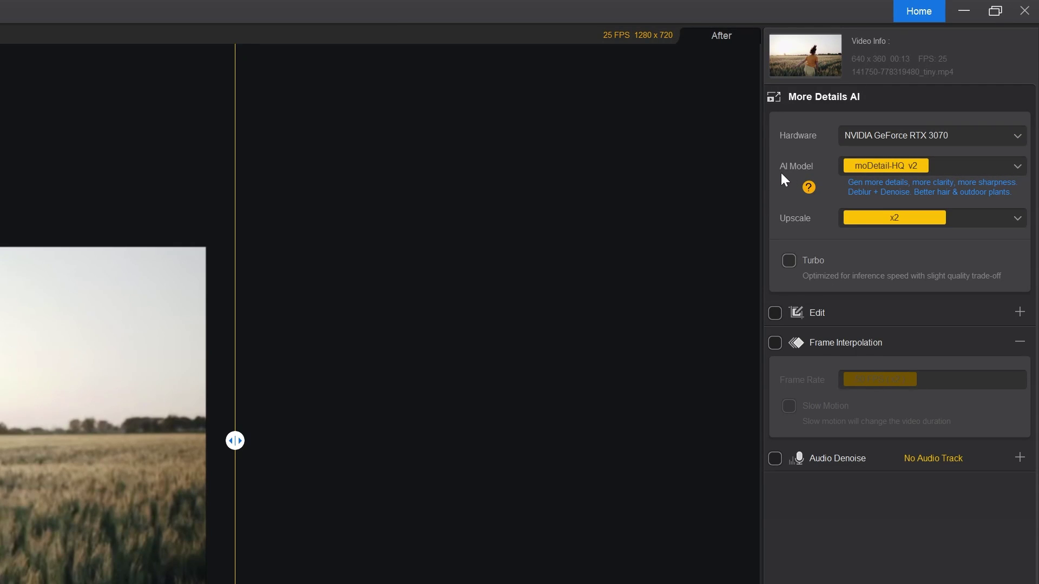
click(935, 165)
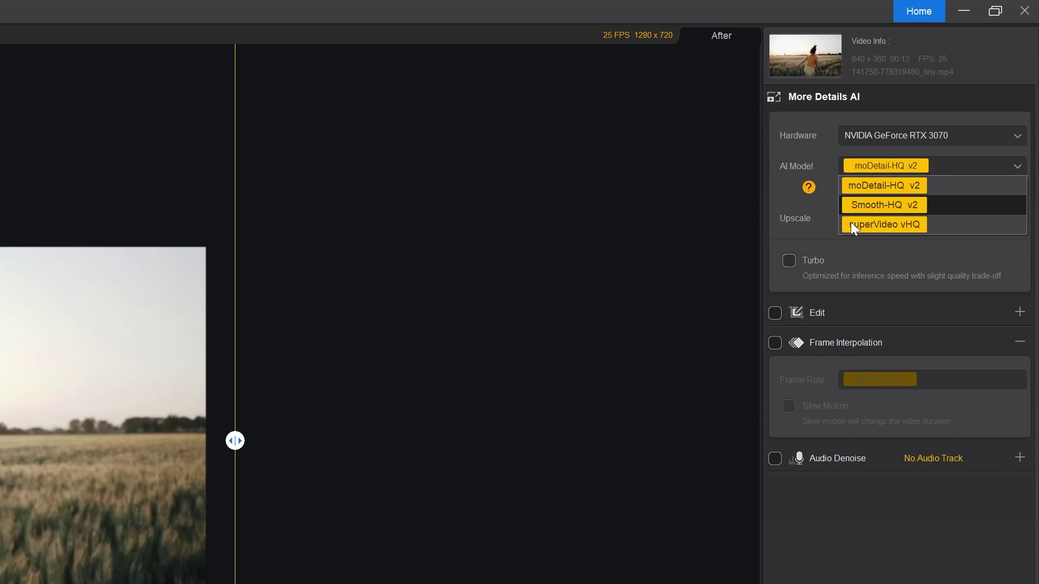
click(808, 188)
click(809, 187)
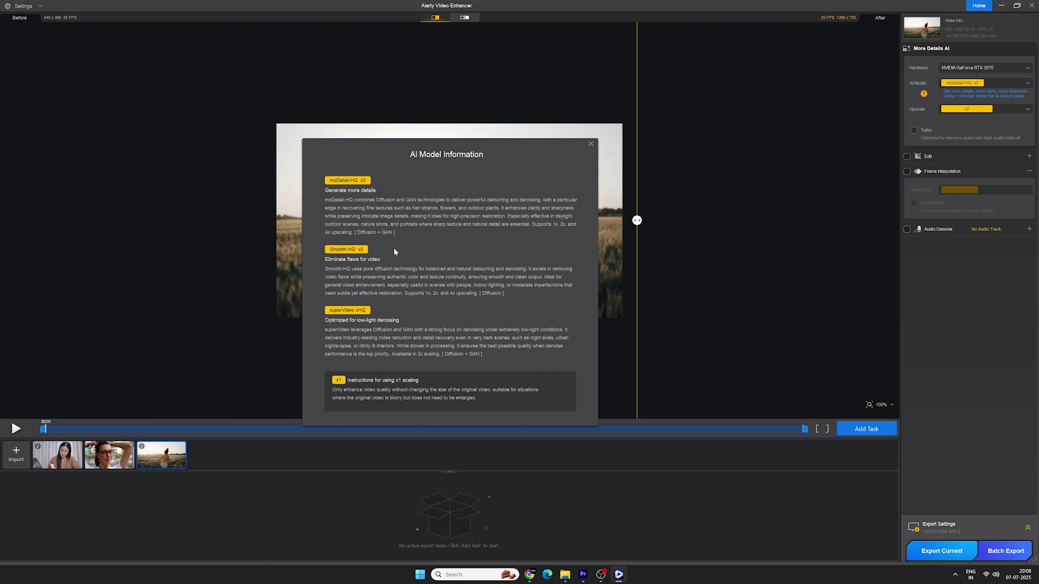
Close the AI model descriptions and keep the upscale factor at x2.
click(921, 114)
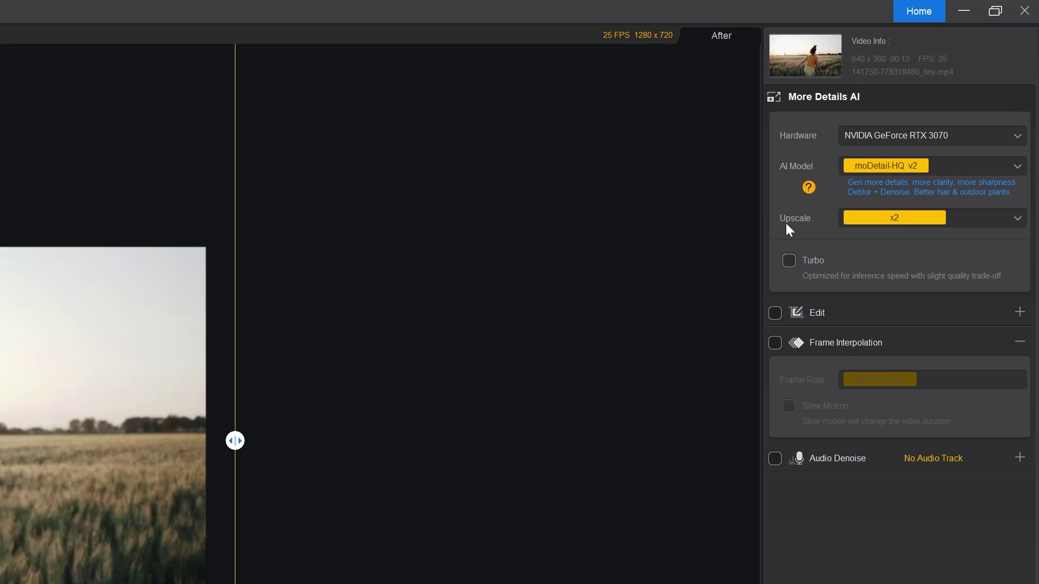
click(995, 111)
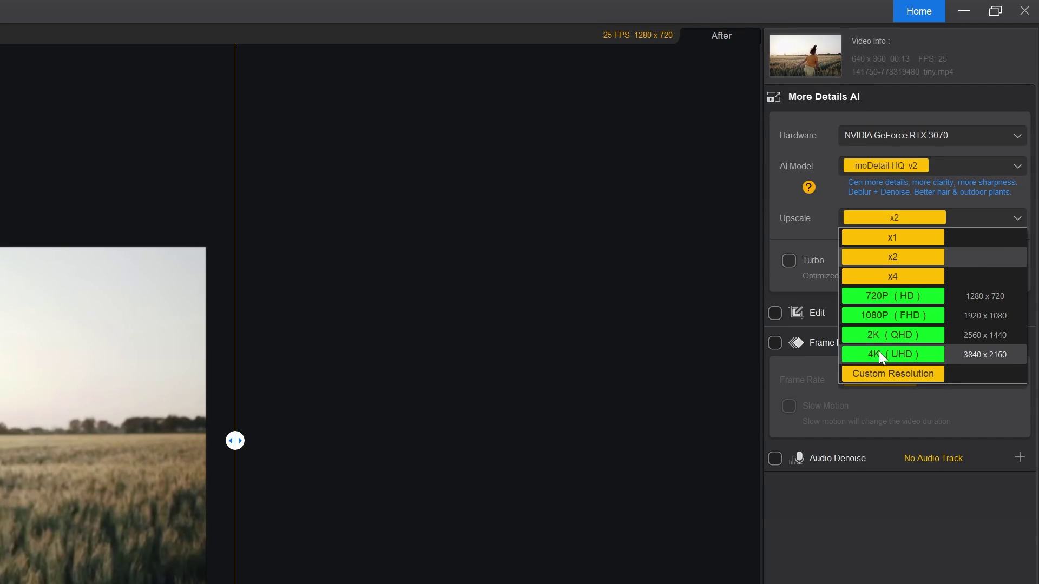
click(962, 225)
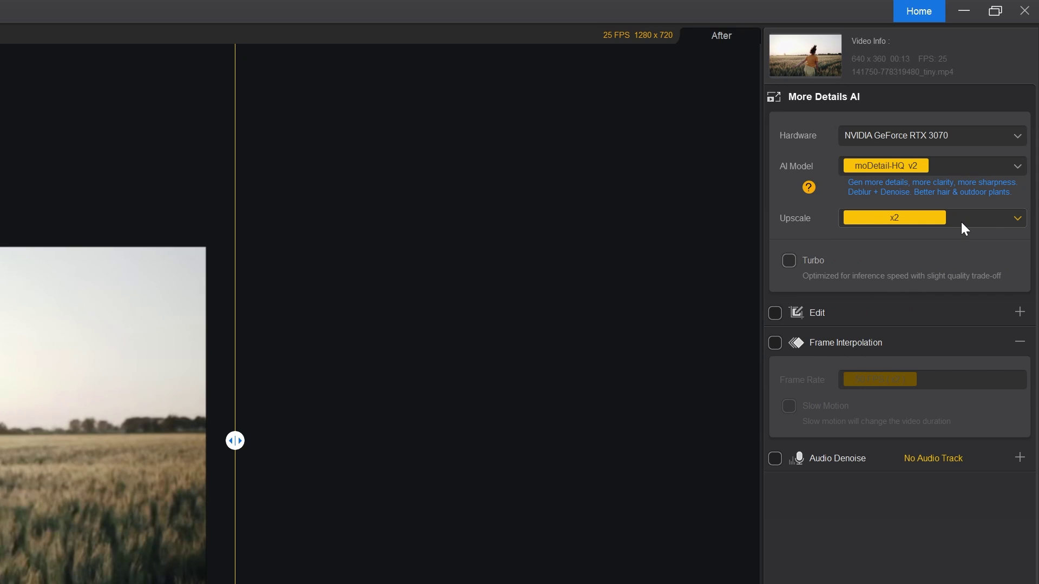
Expand and enable the Edit options, showing Rotate & Flip and Crop at 1280 x 720.
click(788, 262)
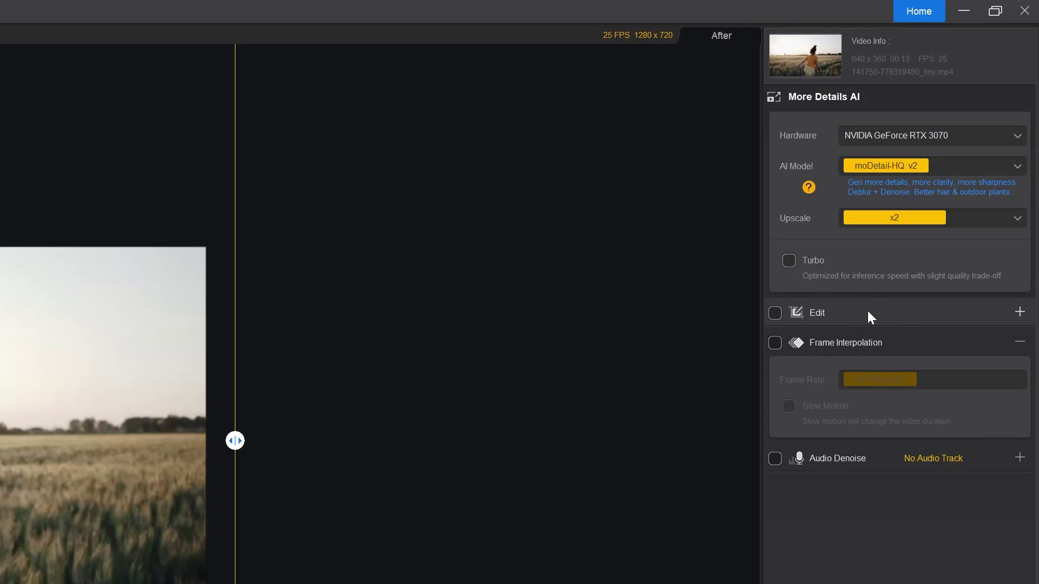
click(867, 312)
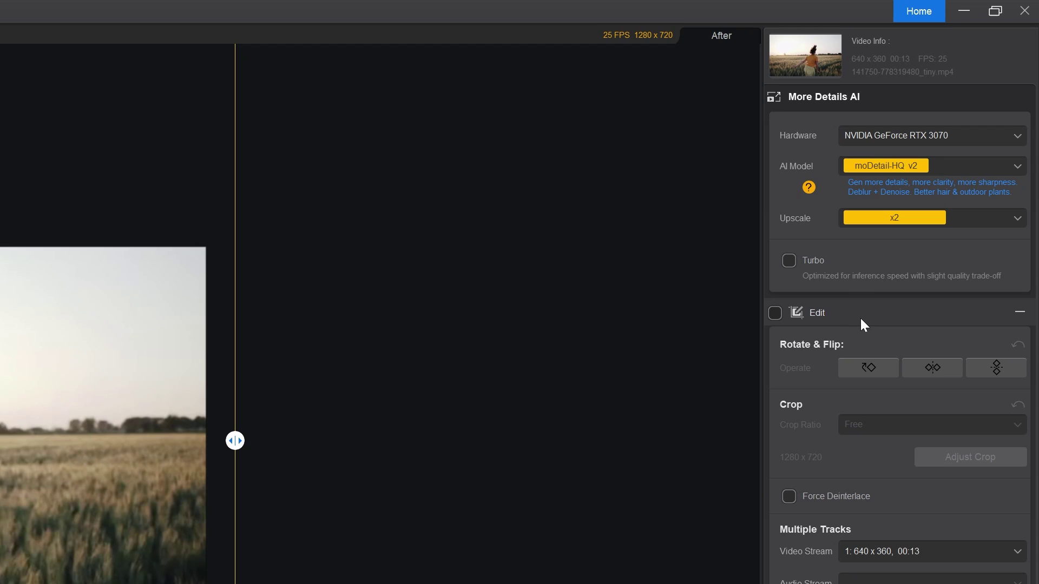
click(775, 312)
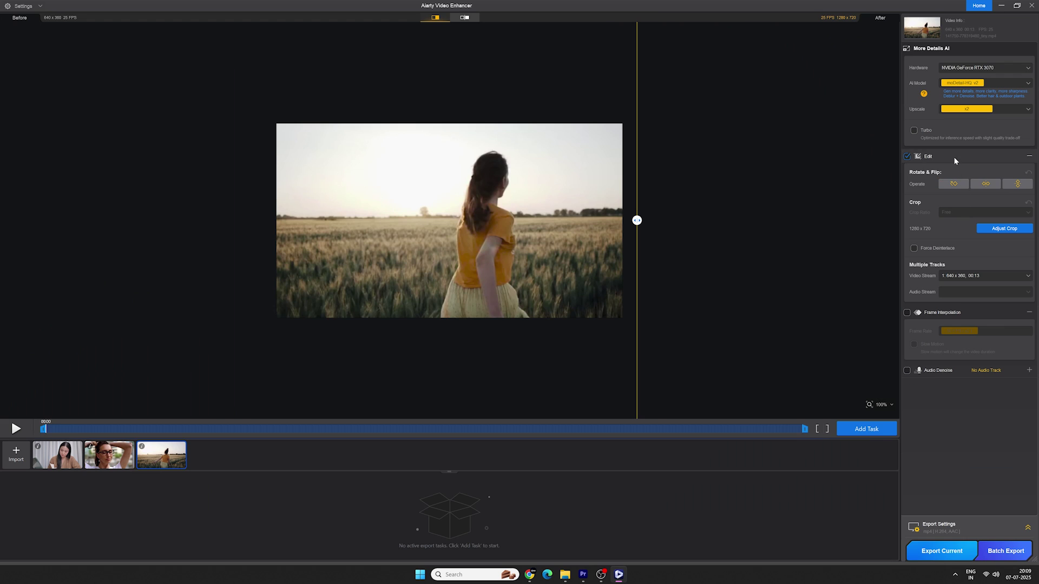
Turn off editing and enable Frame Interpolation with a 60 FPS output frame rate.
click(873, 313)
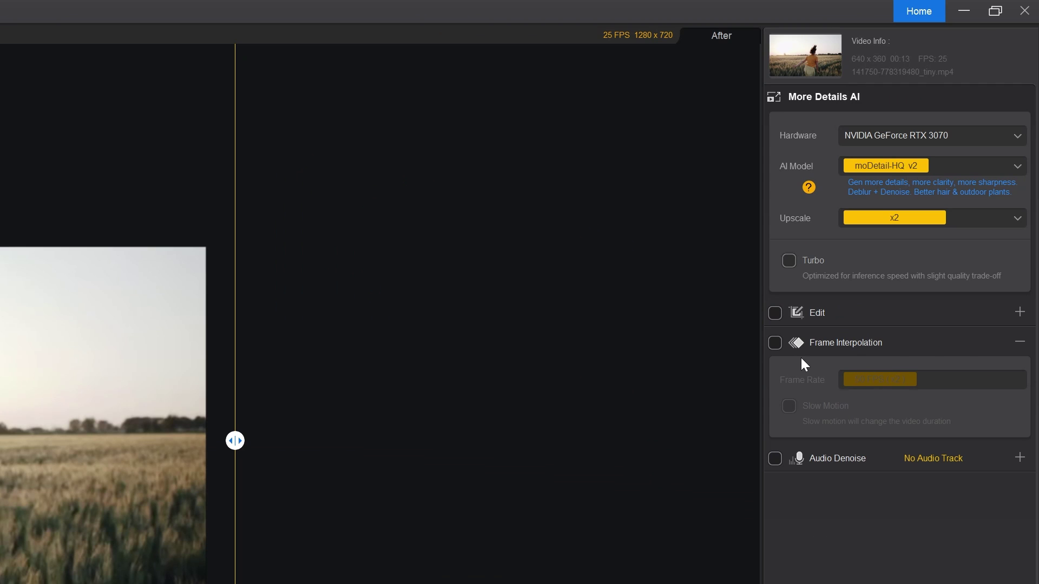
click(776, 344)
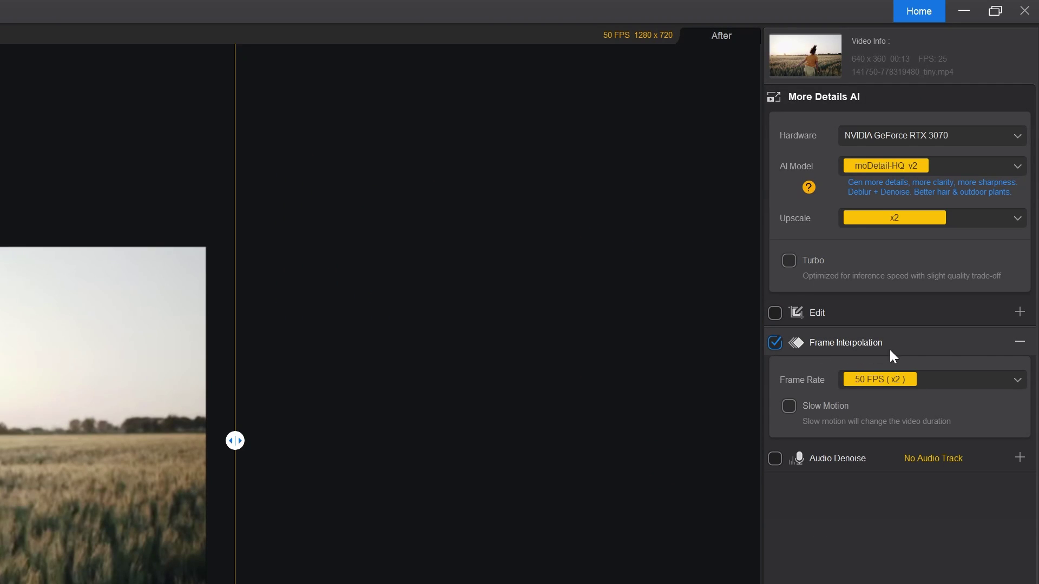
click(963, 375)
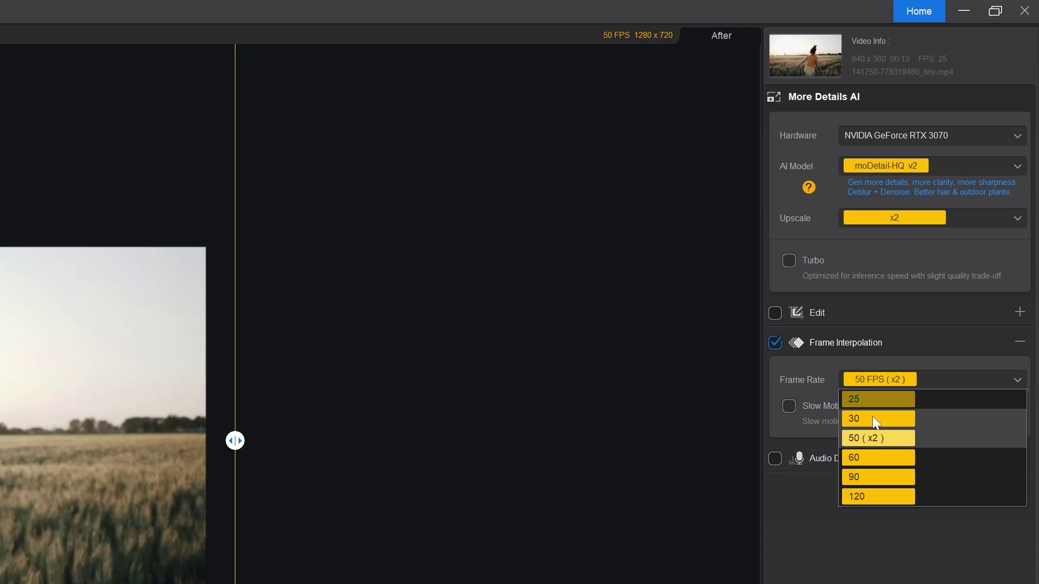
click(868, 457)
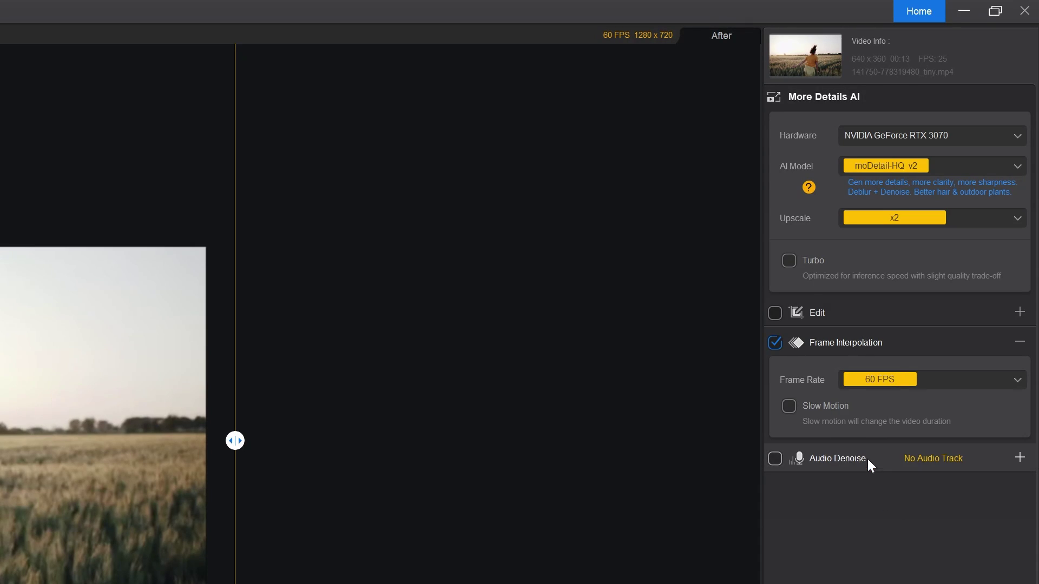
Enable Slow Motion and Audio Denoise with VoiceFilter v3.0, compare the preview, and switch clips.
click(796, 408)
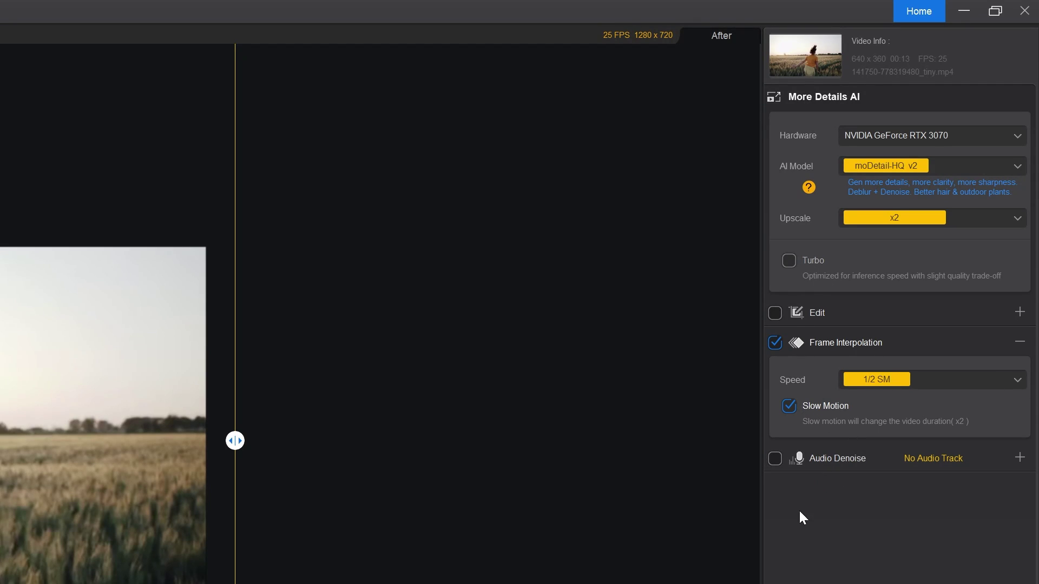
click(775, 458)
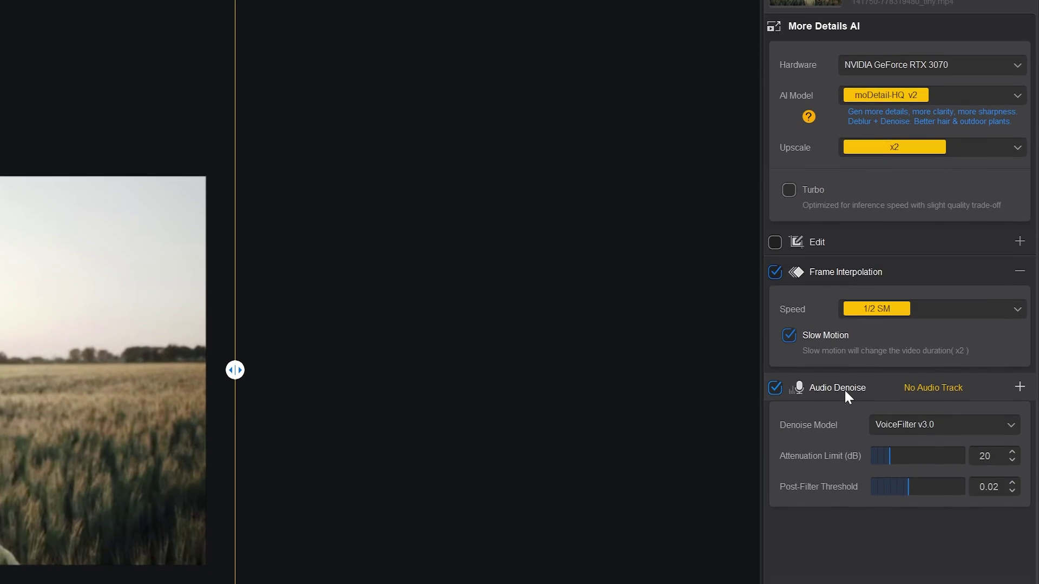
click(936, 420)
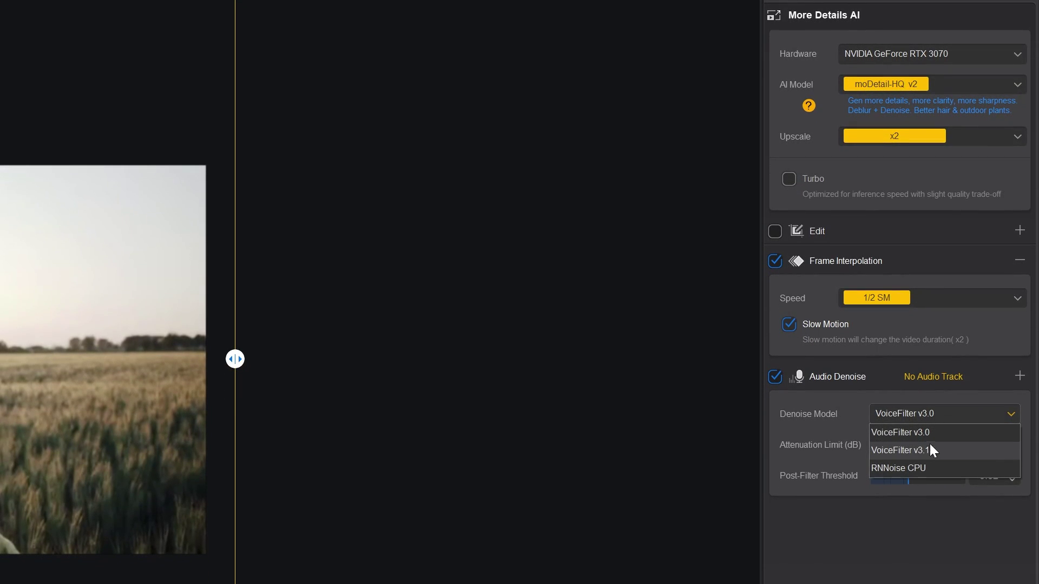
click(923, 418)
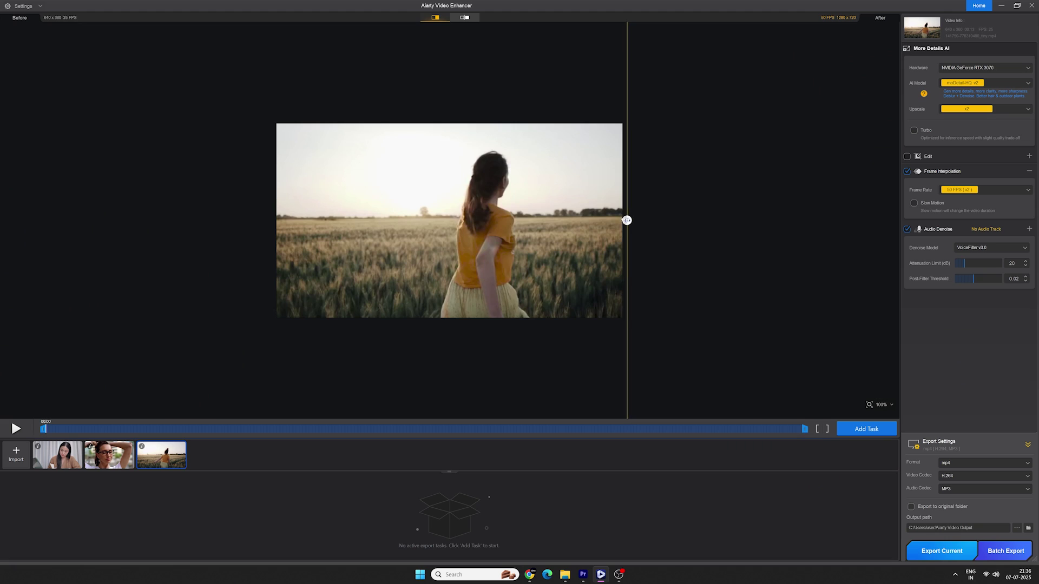
drag(626, 217, 432, 210)
click(109, 455)
Load the brown-sweater clip from the first thumbnail into the preview.
click(51, 466)
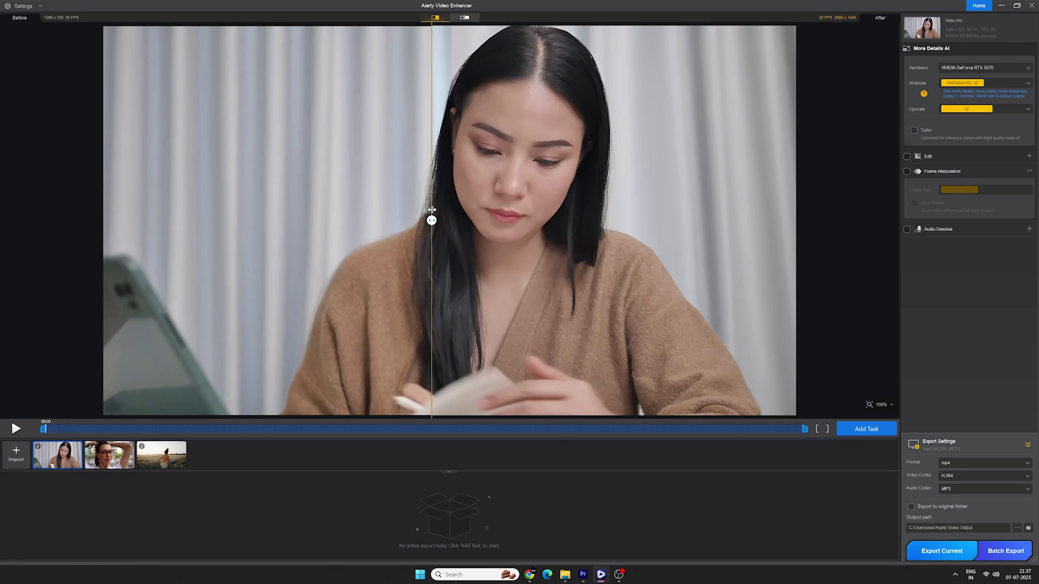
Add the brown-sweater, glasses and wheat-field clips as export tasks, then reopen Export Settings.
click(864, 429)
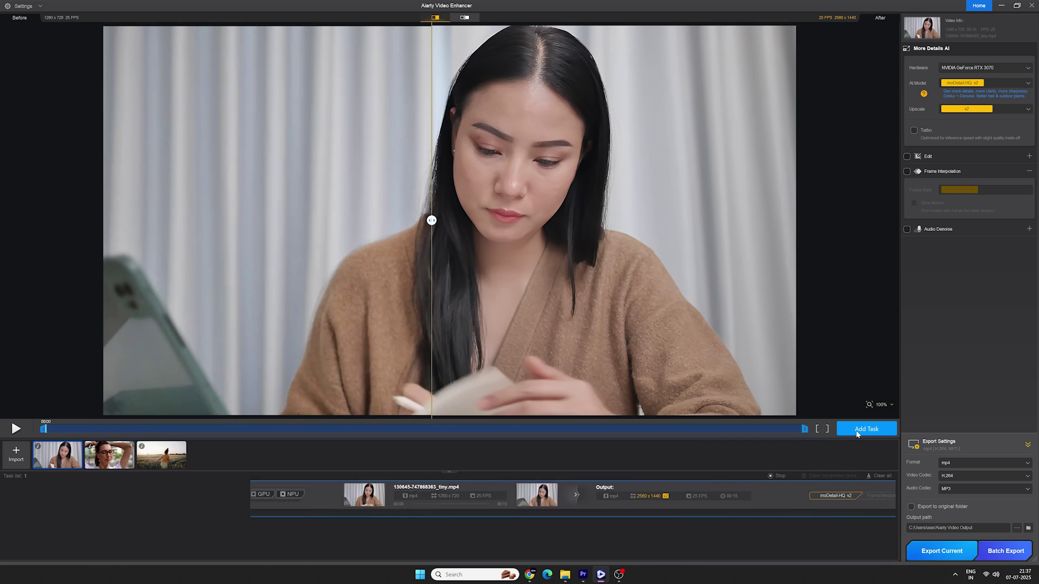
click(109, 455)
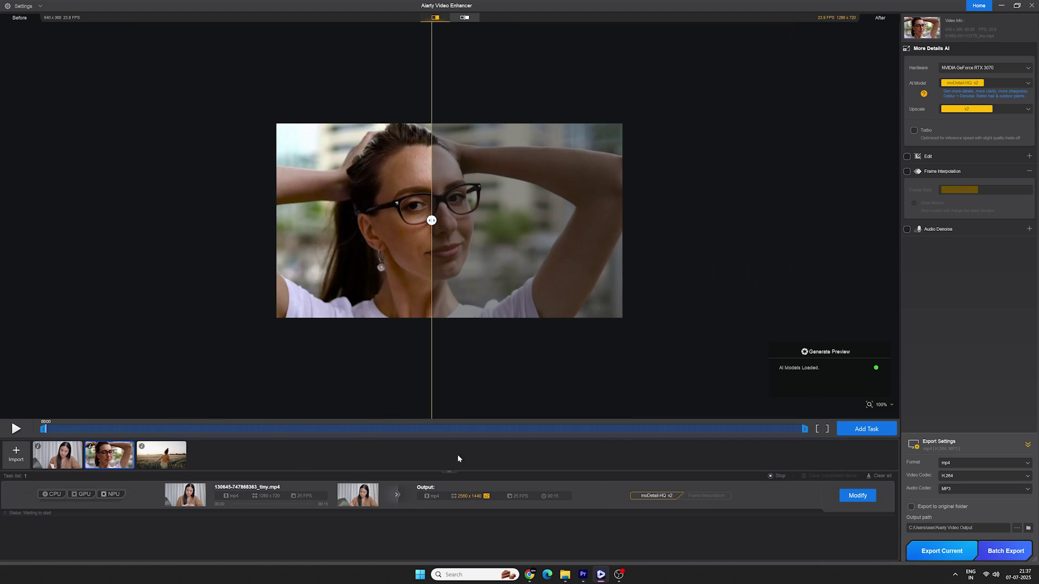
click(867, 429)
click(162, 456)
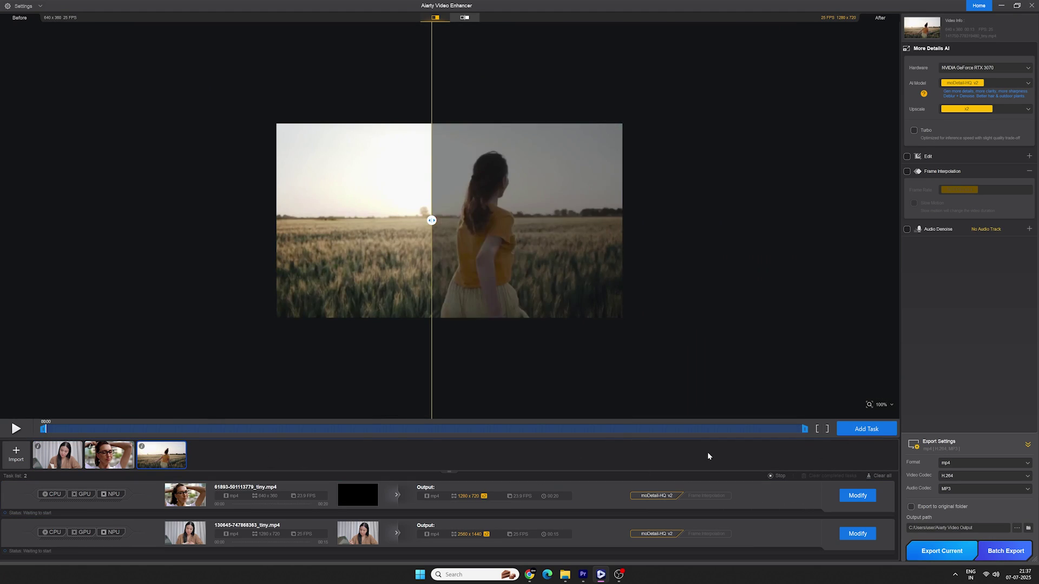
click(867, 429)
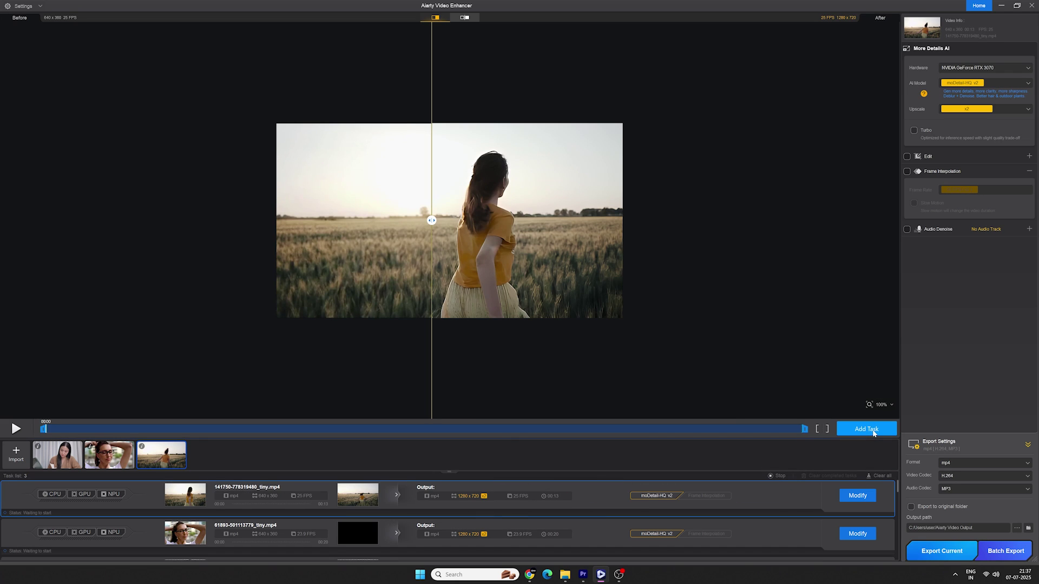
click(953, 448)
click(977, 532)
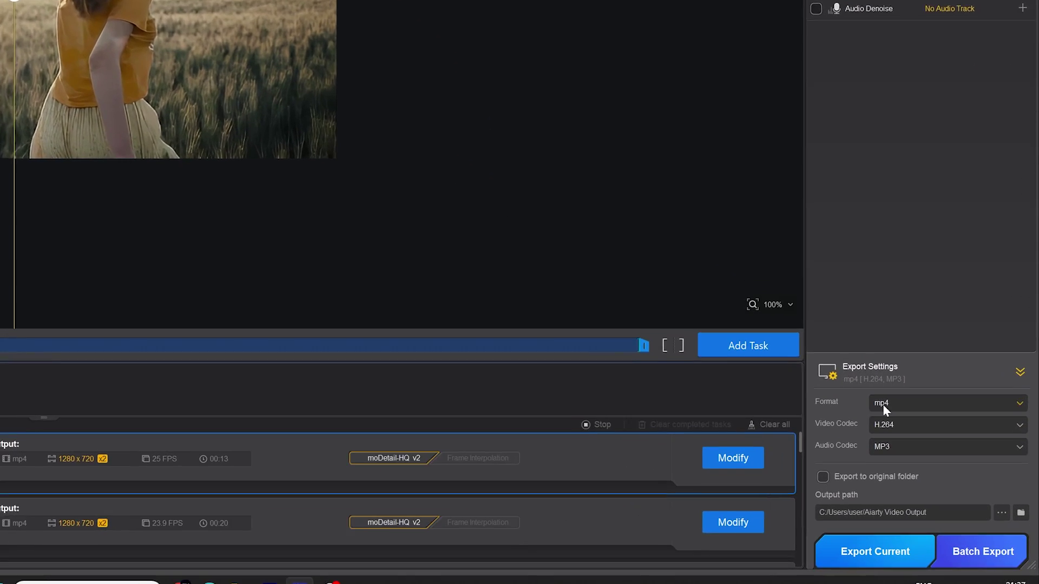
Keep the export format mp4 with H.264 video codec and MP3 audio codec.
click(974, 464)
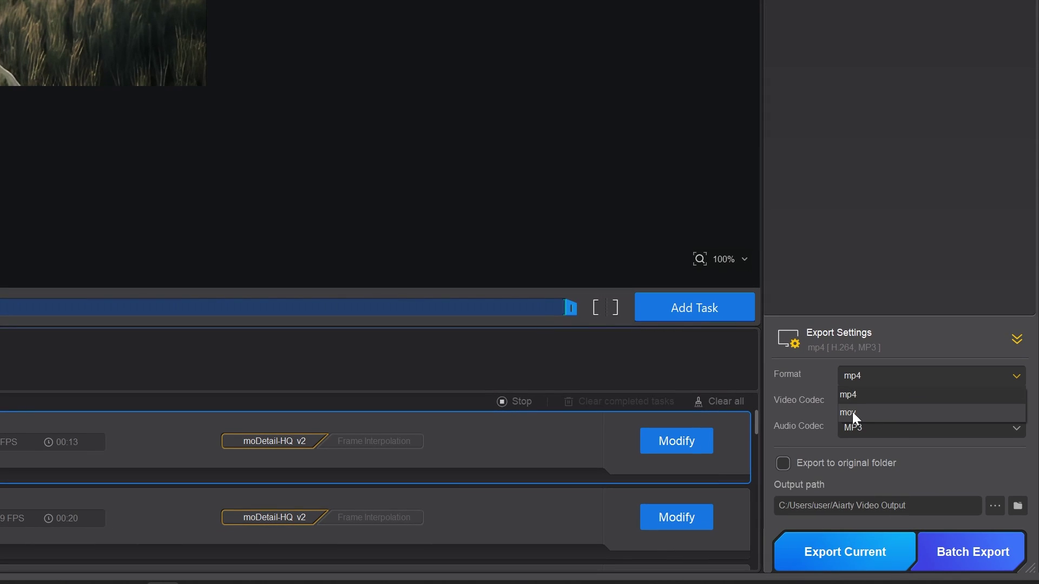
click(876, 396)
click(898, 402)
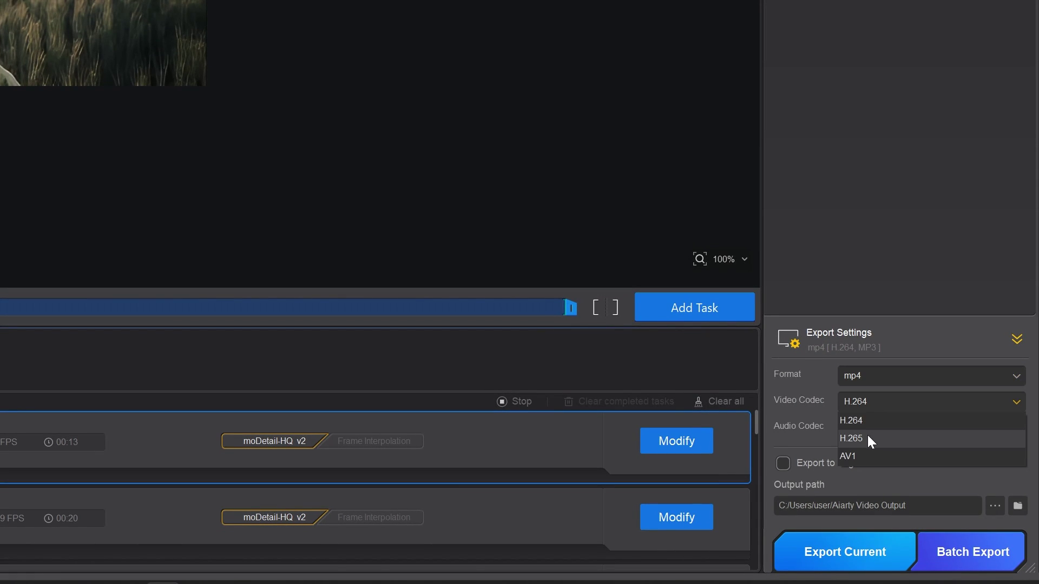
click(894, 423)
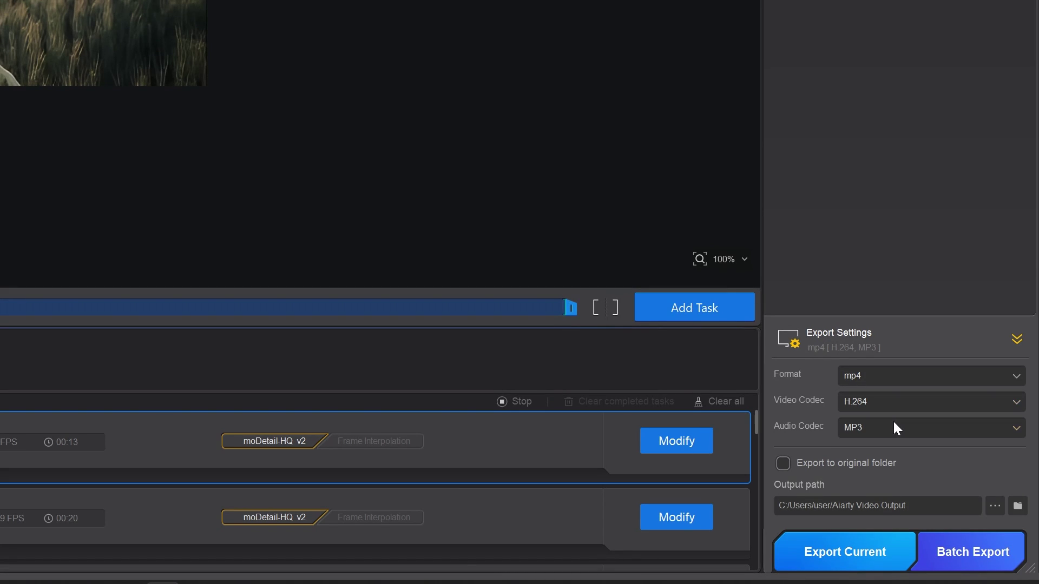
click(909, 427)
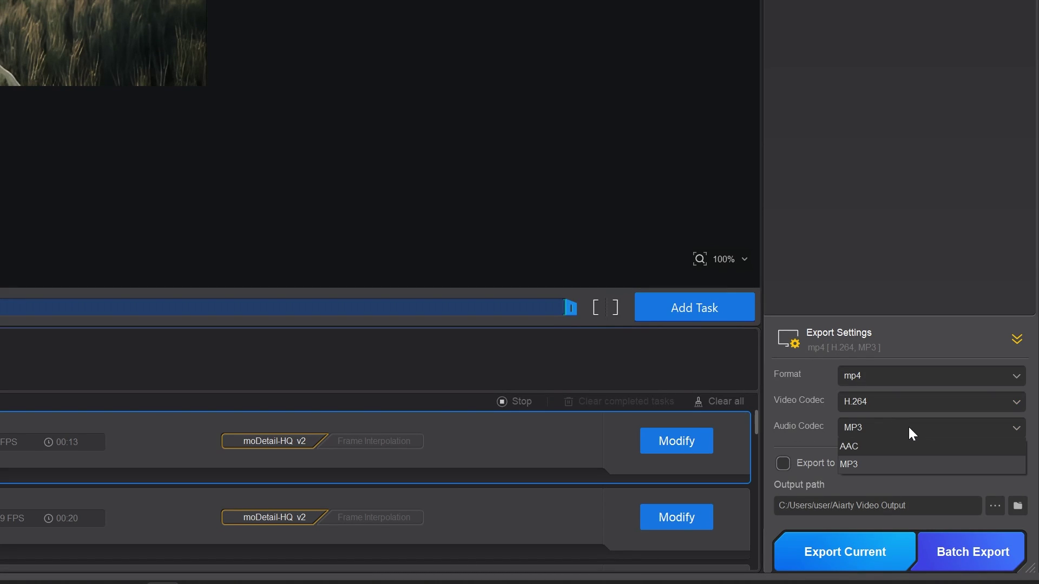
click(888, 459)
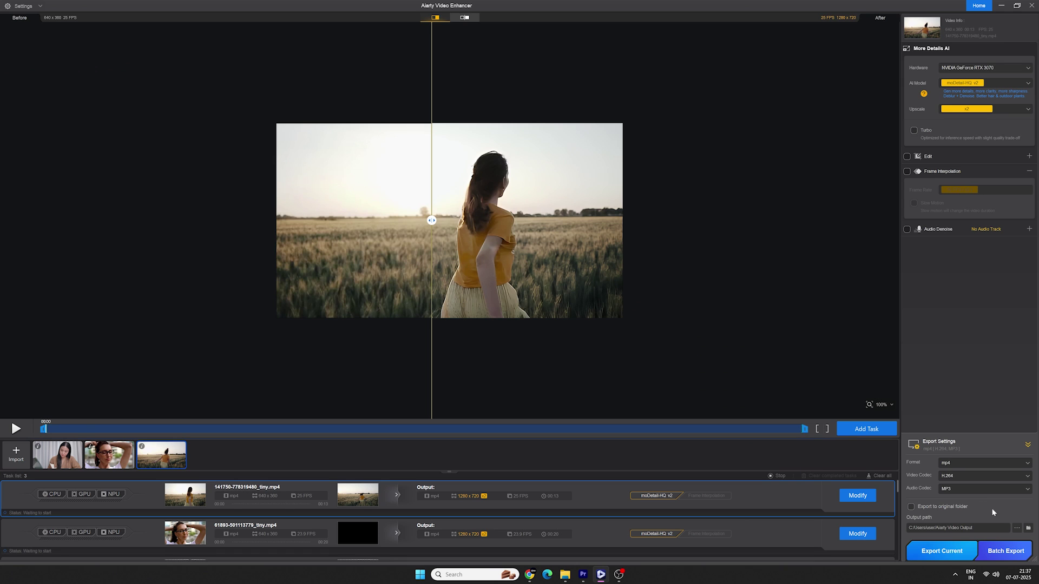
Set the Aiarty Video Output folder as destination and batch-export all three clips.
click(1017, 528)
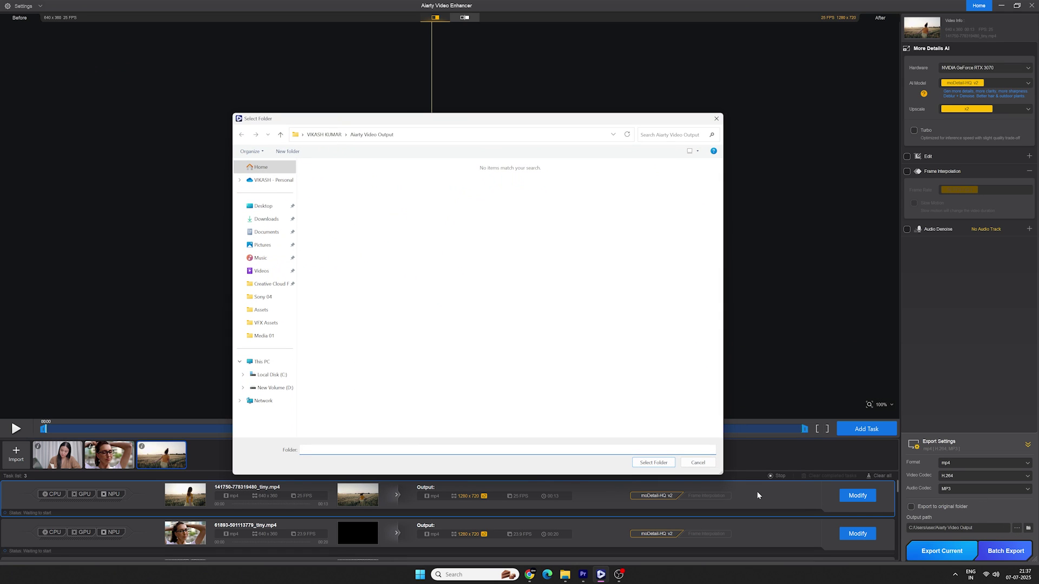
click(665, 466)
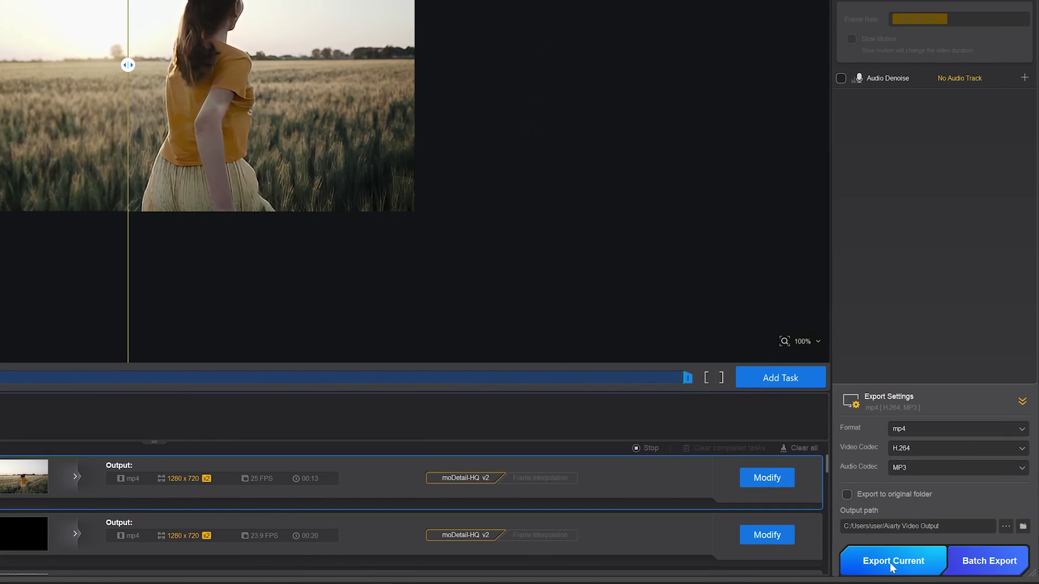
click(983, 563)
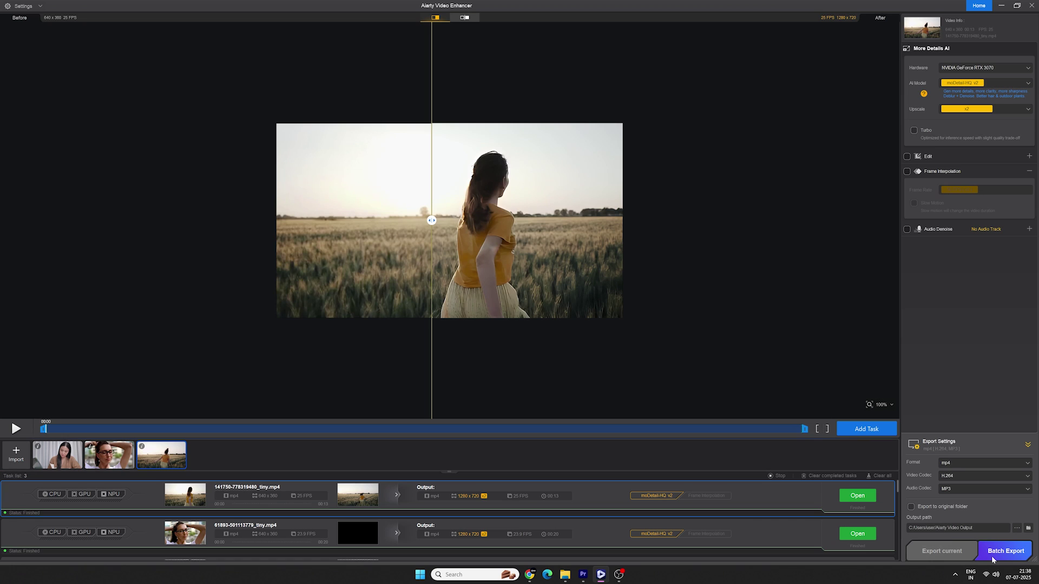
scroll(799, 538, down, 1)
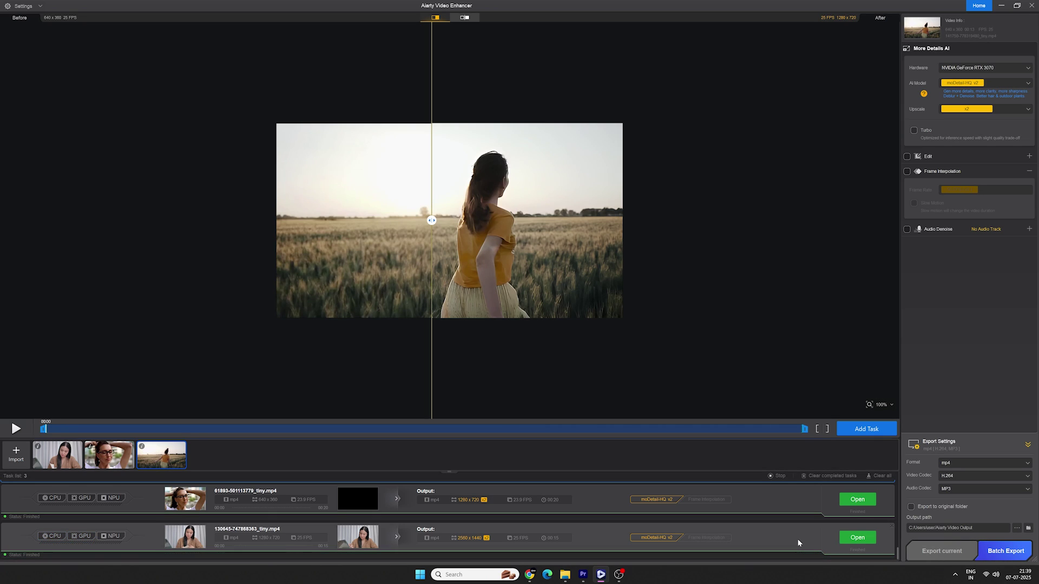
click(858, 501)
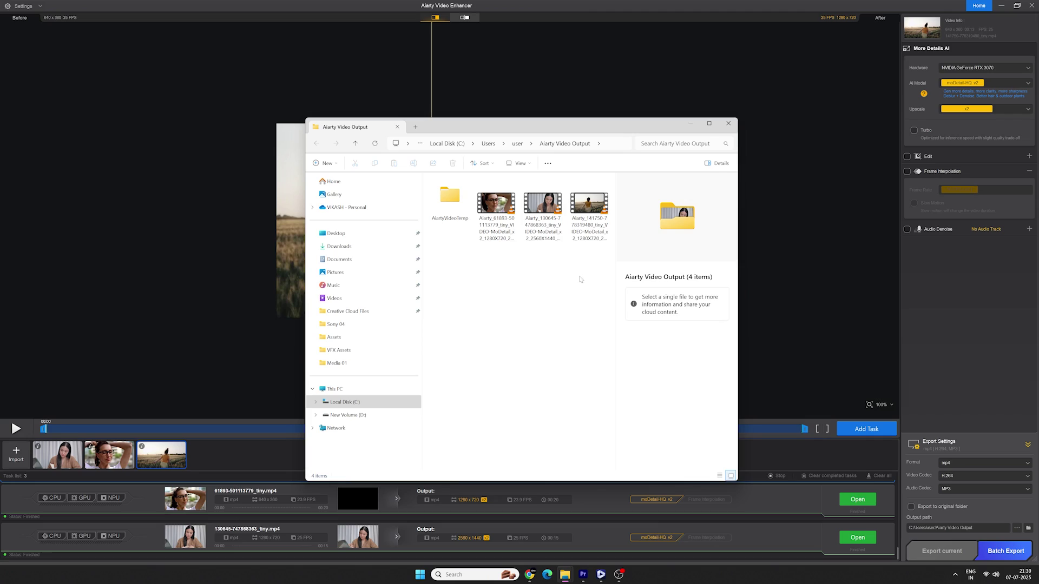